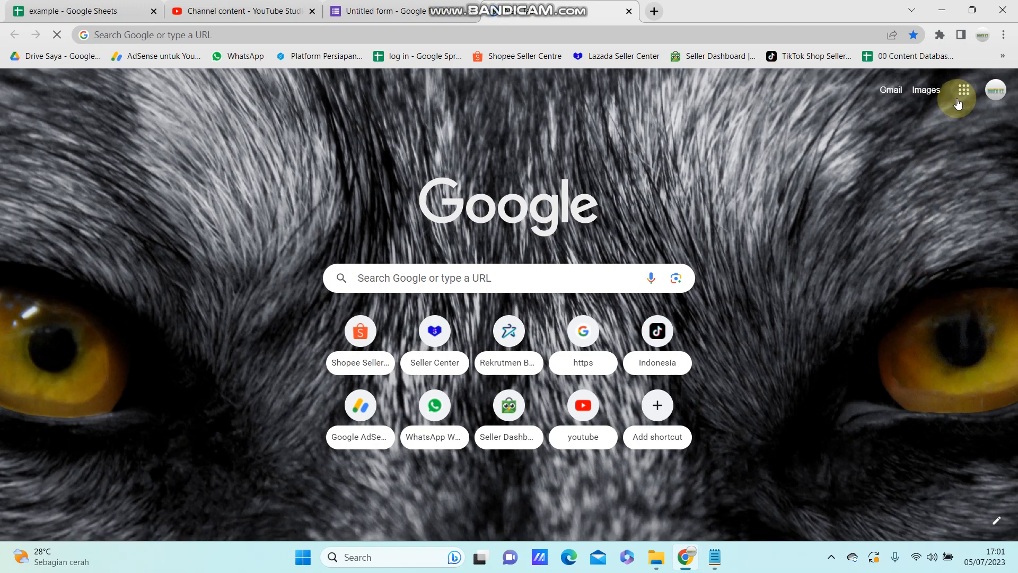
Switch to the untitled form already open in the browser and close the spare new tab
click(963, 90)
scroll(885, 265, down, 6)
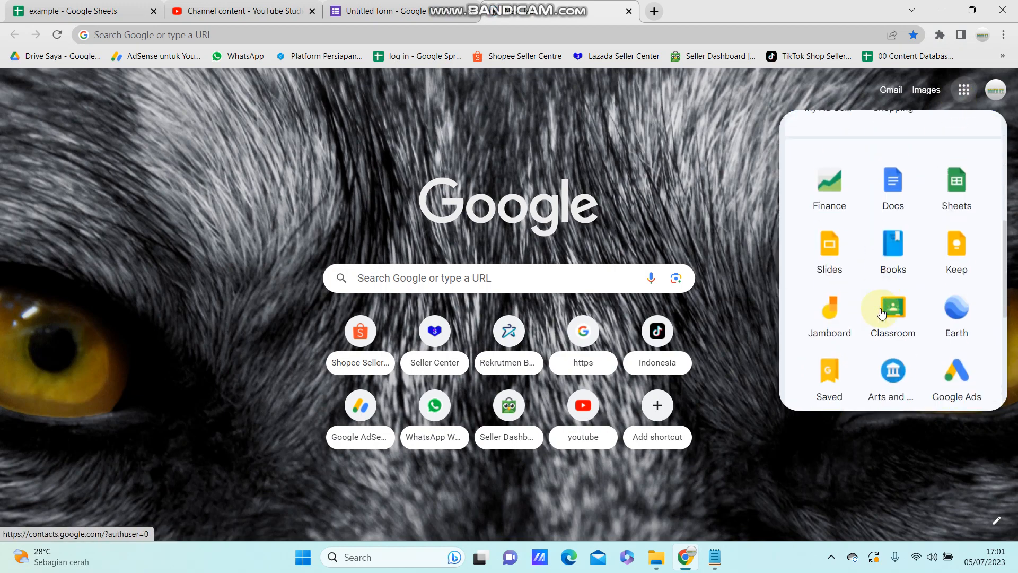
scroll(974, 359, down, 3)
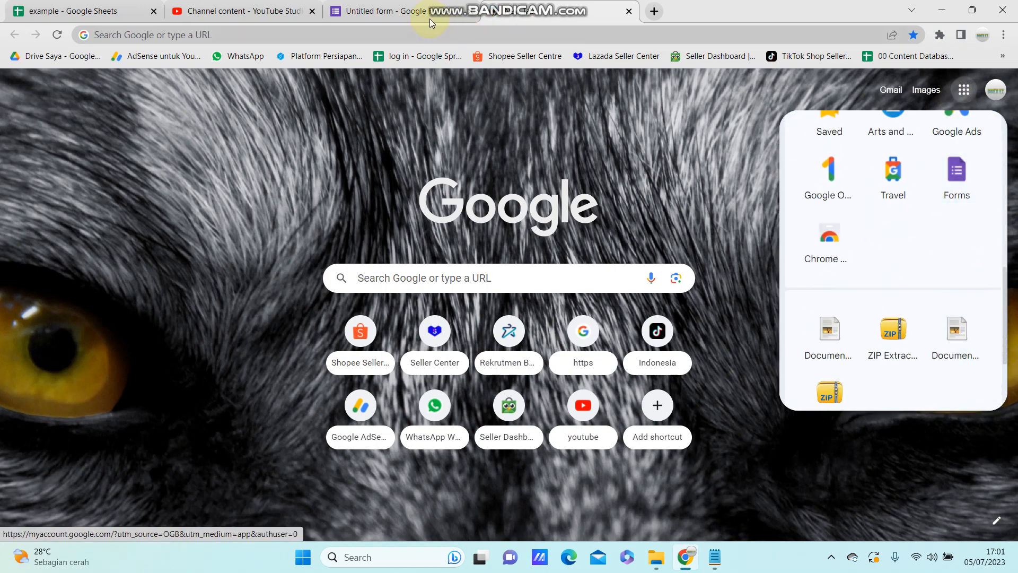
click(410, 16)
click(627, 14)
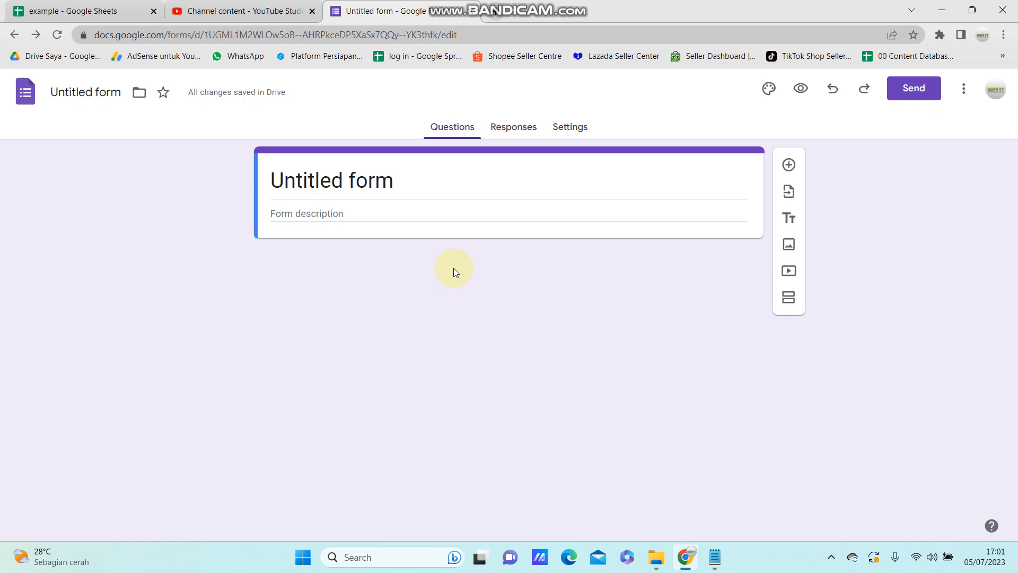
Review the poll's planned title, description and questions in Notepad, returning to the form in Chrome
click(714, 556)
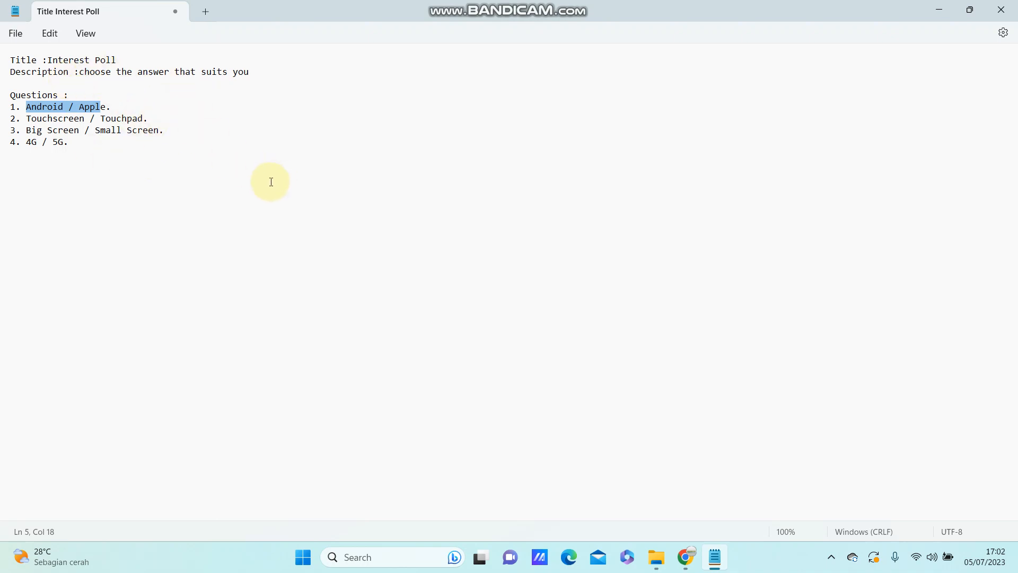
click(685, 556)
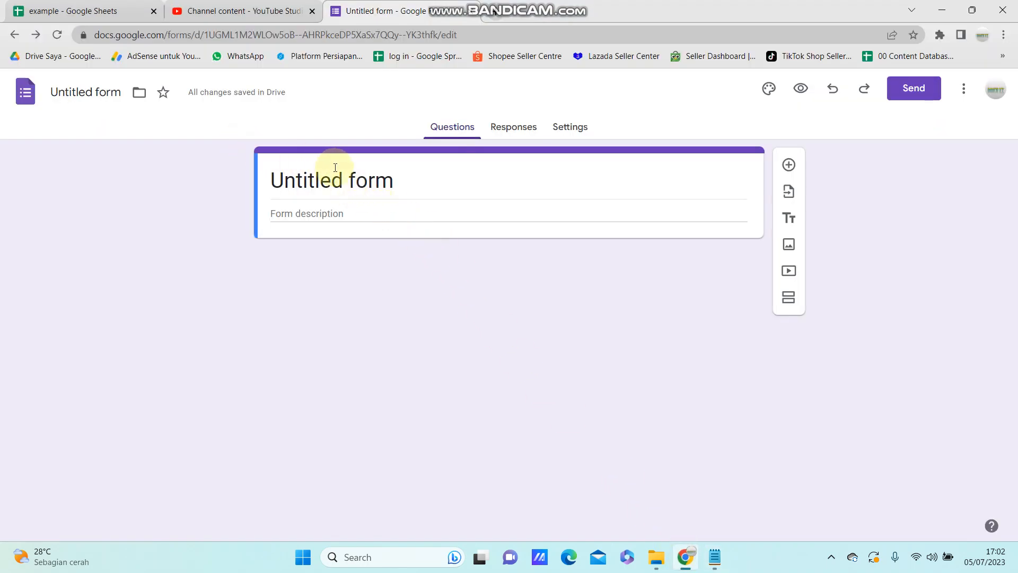
click(399, 184)
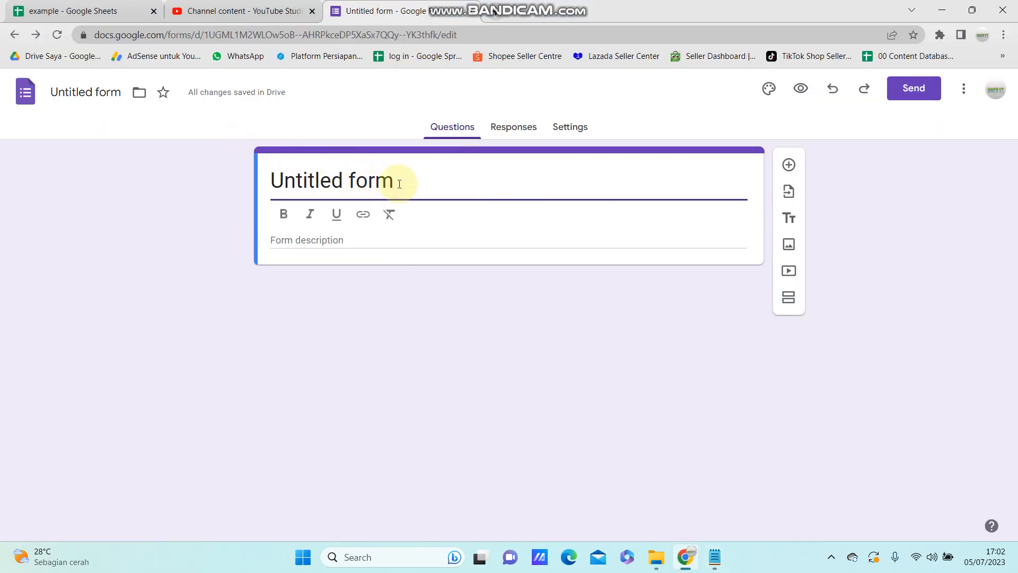
key(BackSpace)
key(BackSpace)
key(BackSpace)
key(BackSpace)
key(BackSpace)
key(BackSpace)
key(BackSpace)
key(BackSpace)
key(BackSpace)
key(BackSpace)
key(BackSpace)
key(BackSpace)
key(BackSpace)
key(ctrl+z)
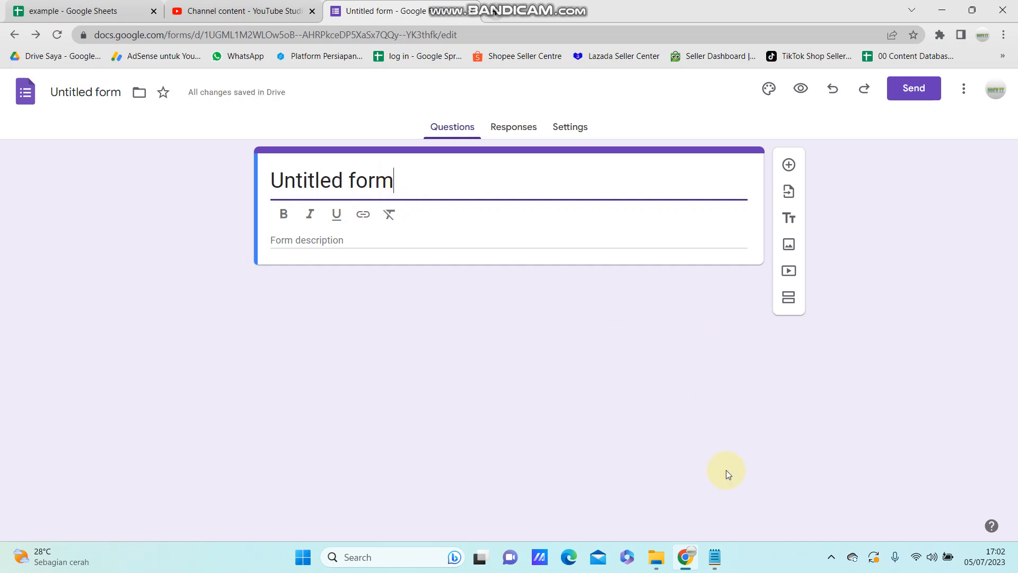
Copy the title "Interest Poll" from the Notepad notes and replace the form's title with it in Chrome
click(724, 556)
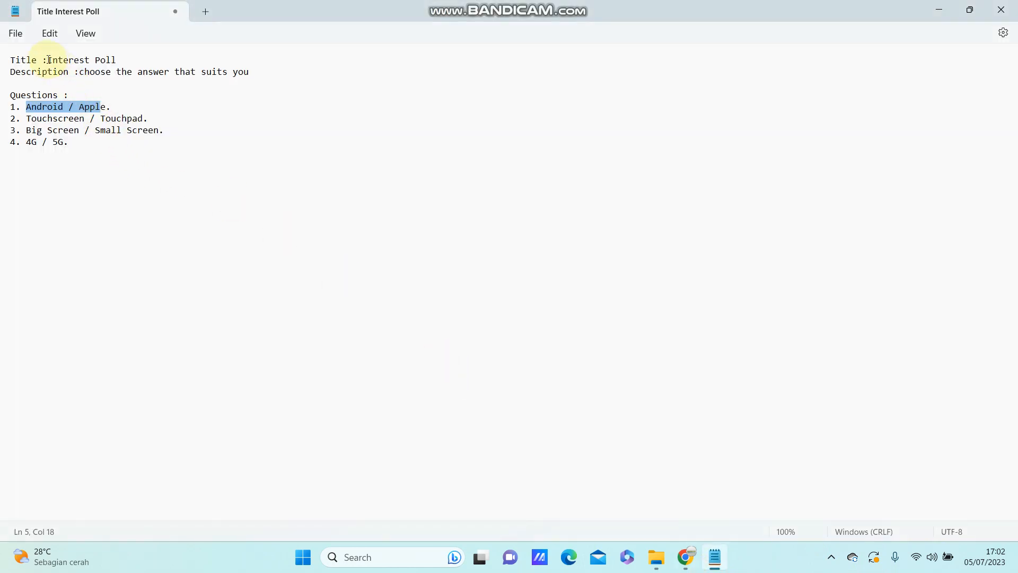
drag(49, 60, 118, 61)
key(ctrl+c)
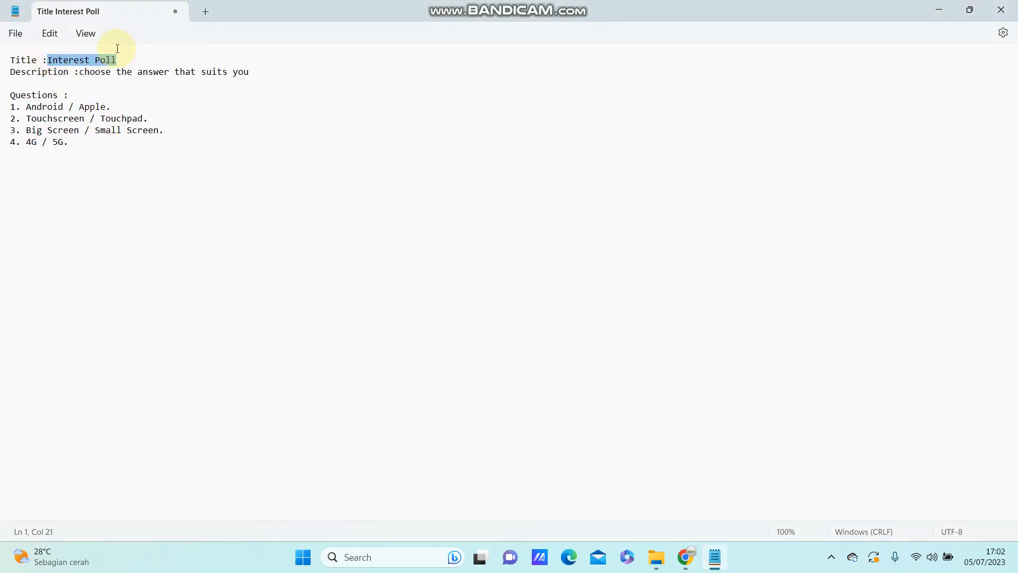
click(685, 556)
double_click(390, 174)
key(ctrl+a)
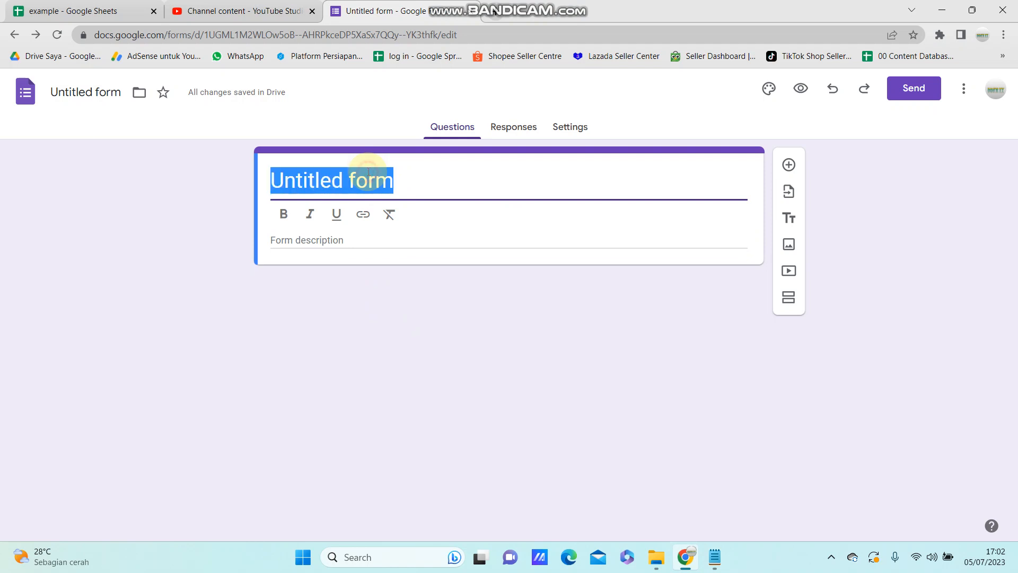
key(ctrl+v)
Copy "choose the answer that suits you" from the Notepad notes into the form description in Chrome
click(342, 244)
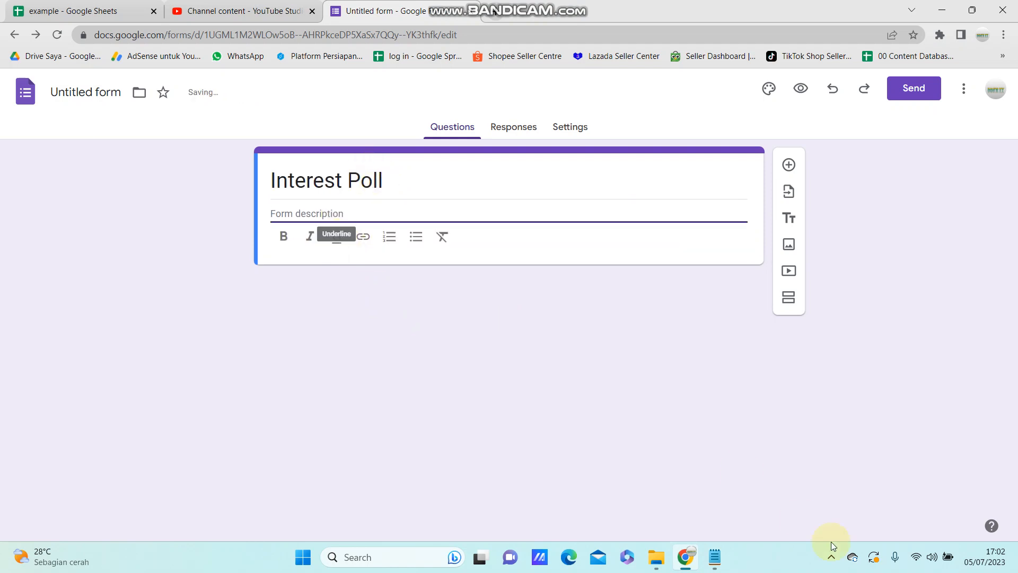
click(715, 556)
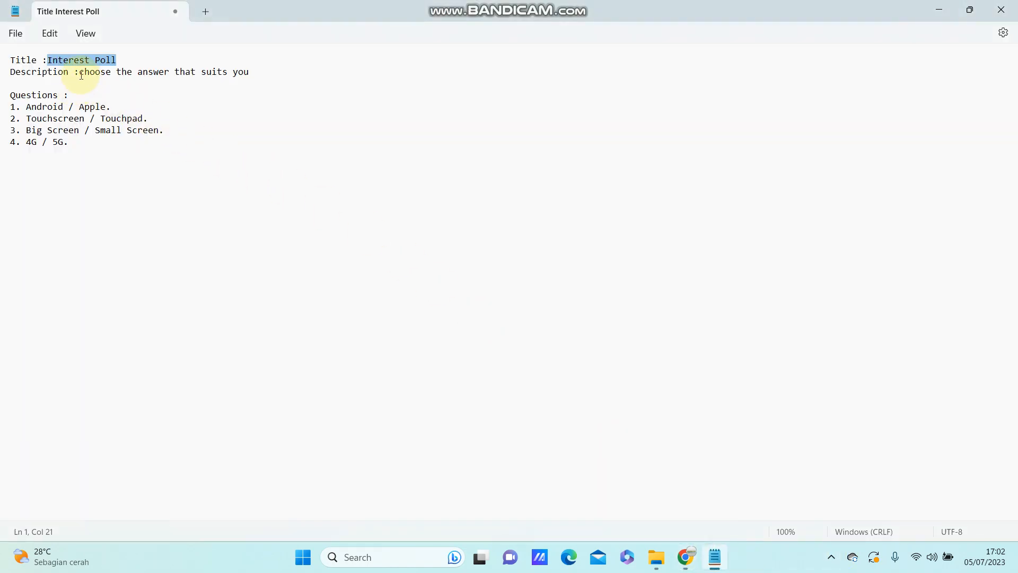
drag(78, 71, 251, 68)
key(ctrl+c)
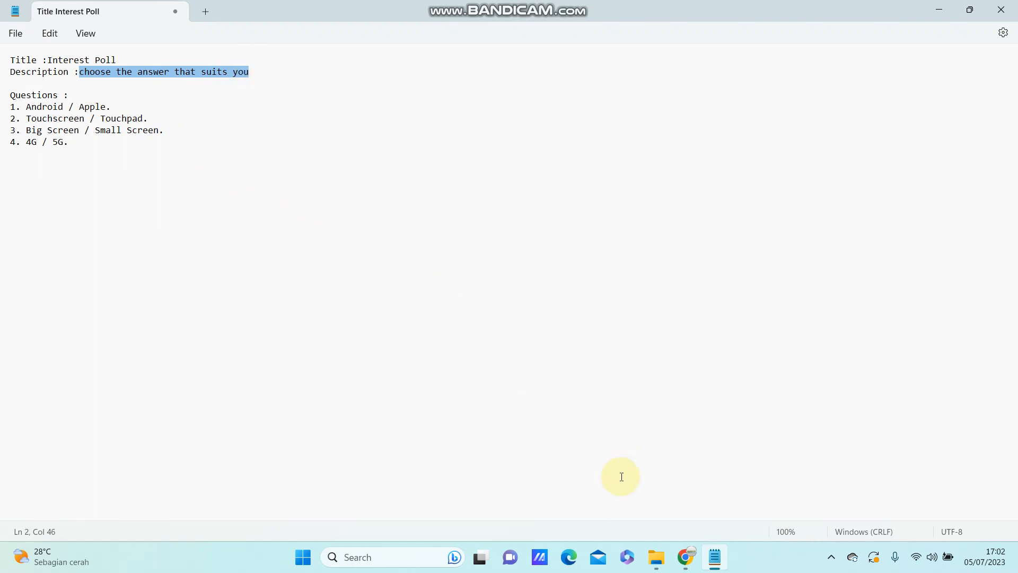
click(686, 557)
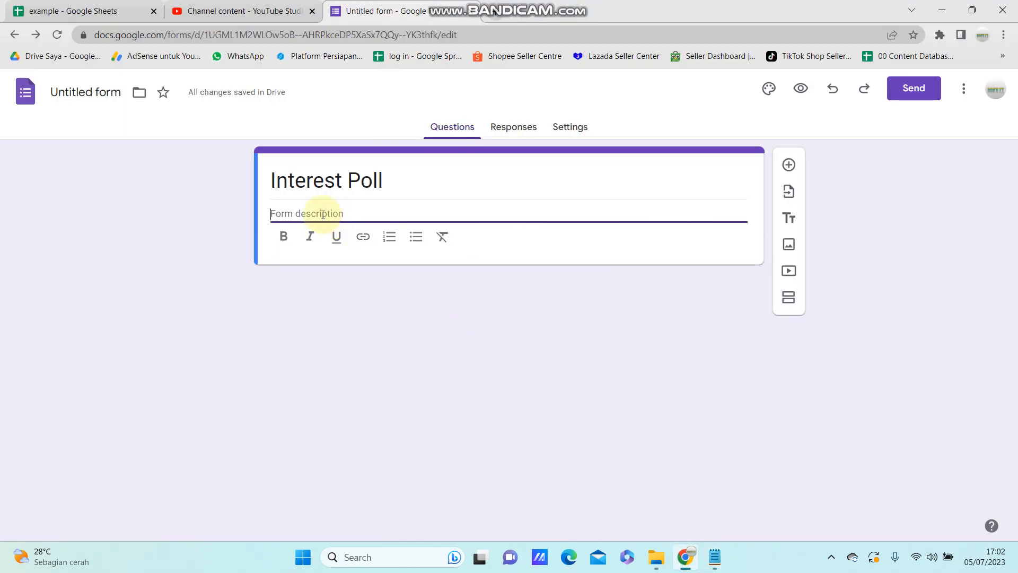
key(ctrl+v)
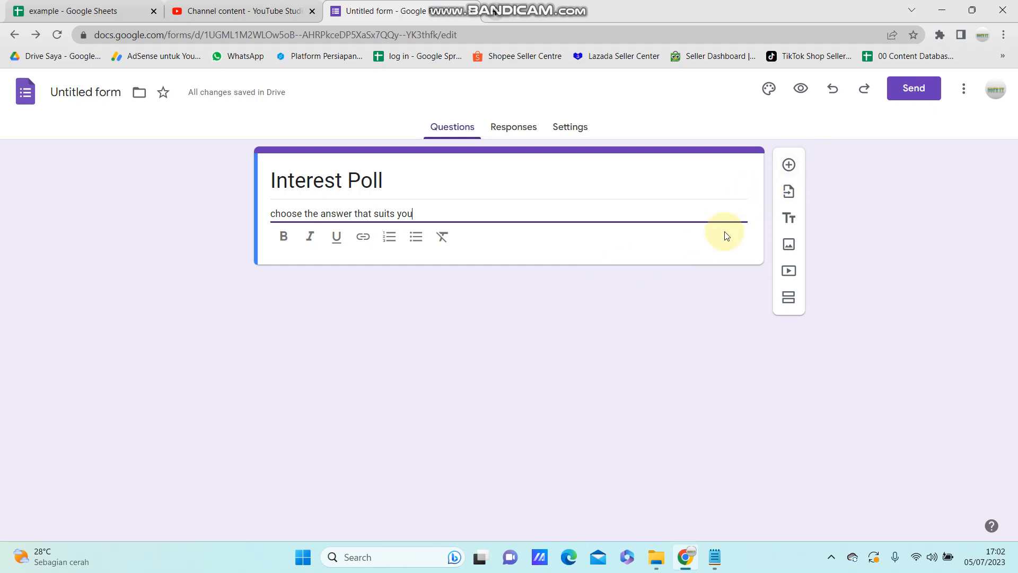
Add a second section to the form and title it "respondent"
click(789, 298)
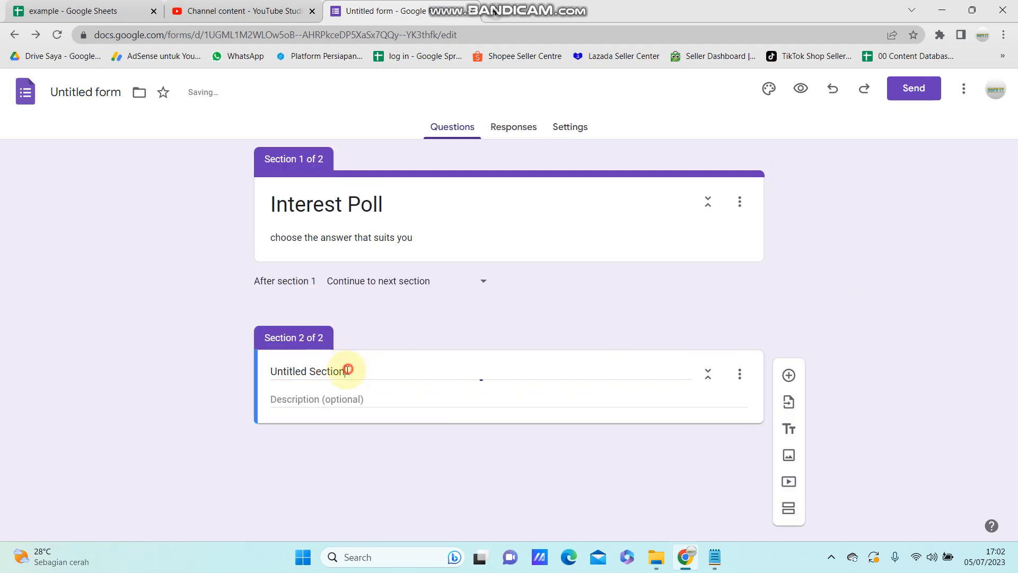
click(345, 370)
key(BackSpace)
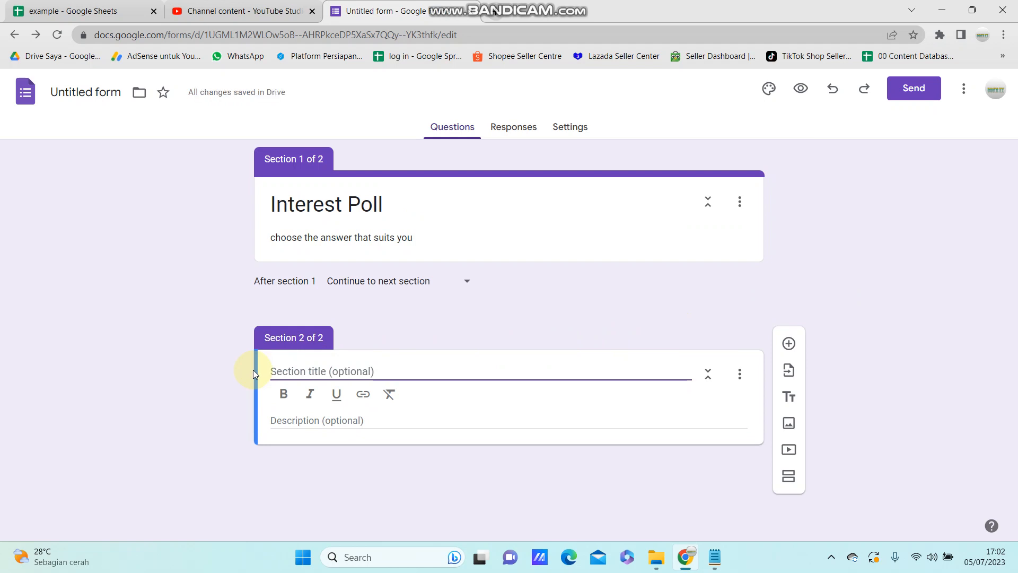
text(res)
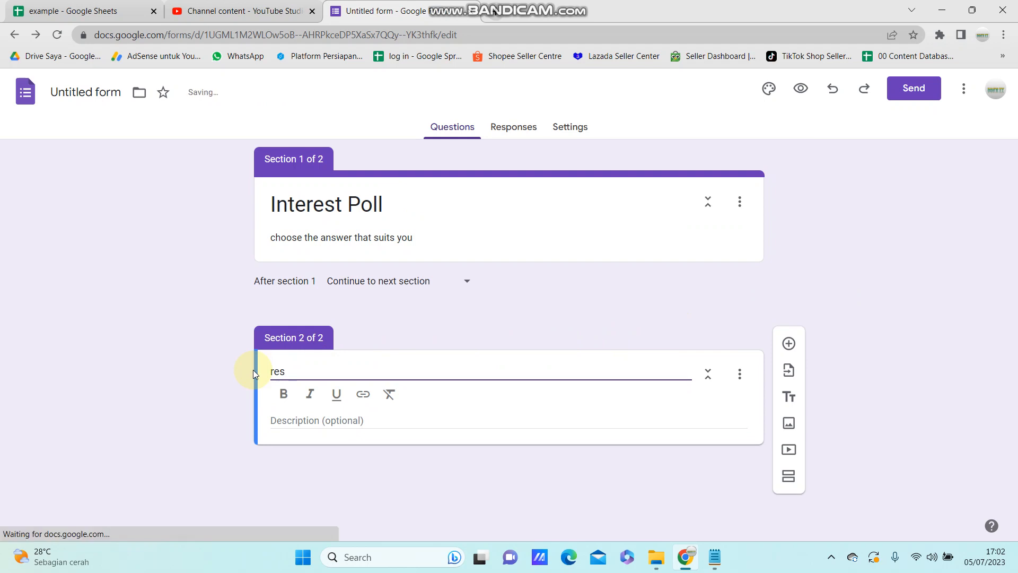
text(pondent)
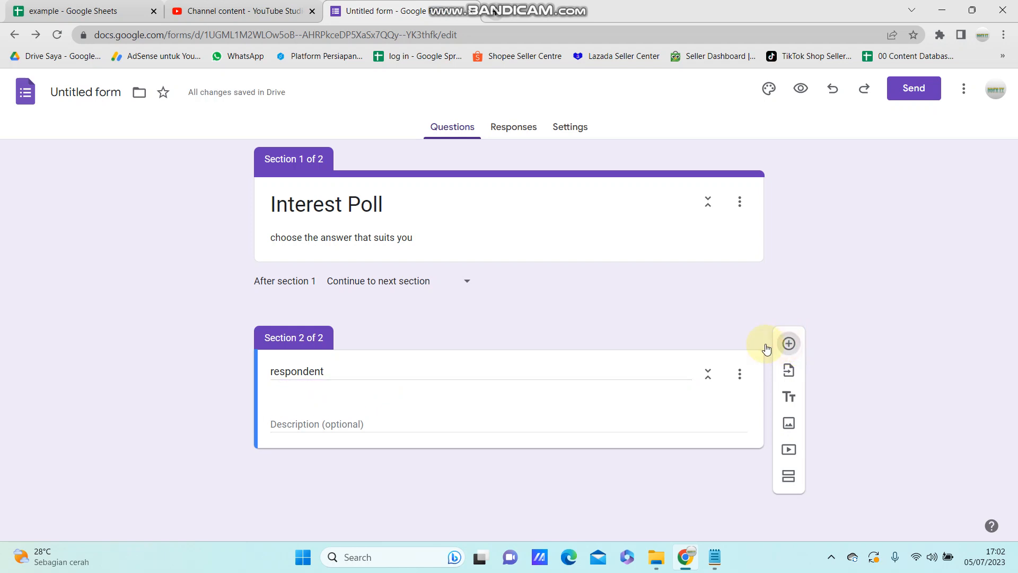
Add a multiple-choice question reading "which one?" to the respondent section
click(788, 345)
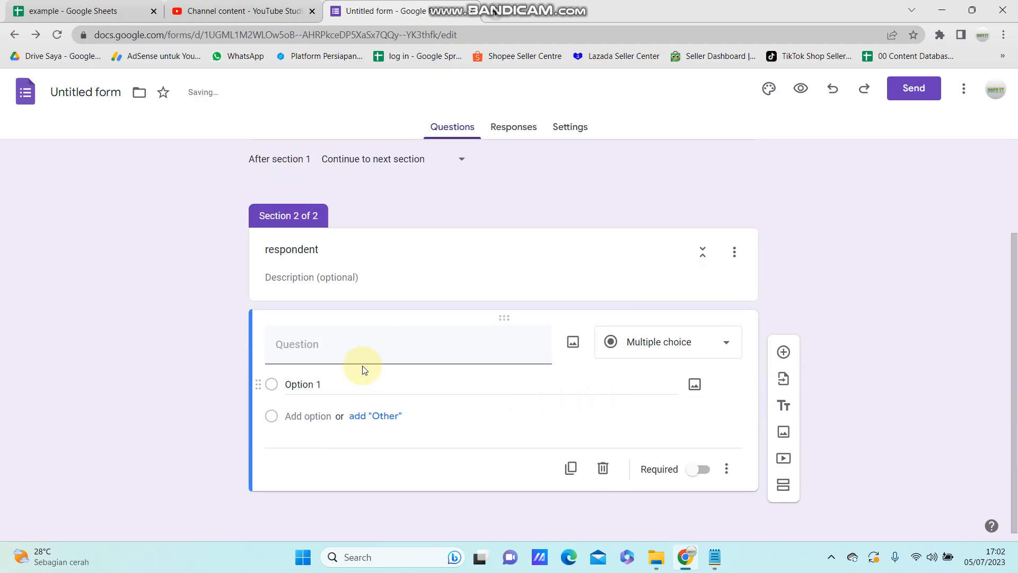
click(316, 345)
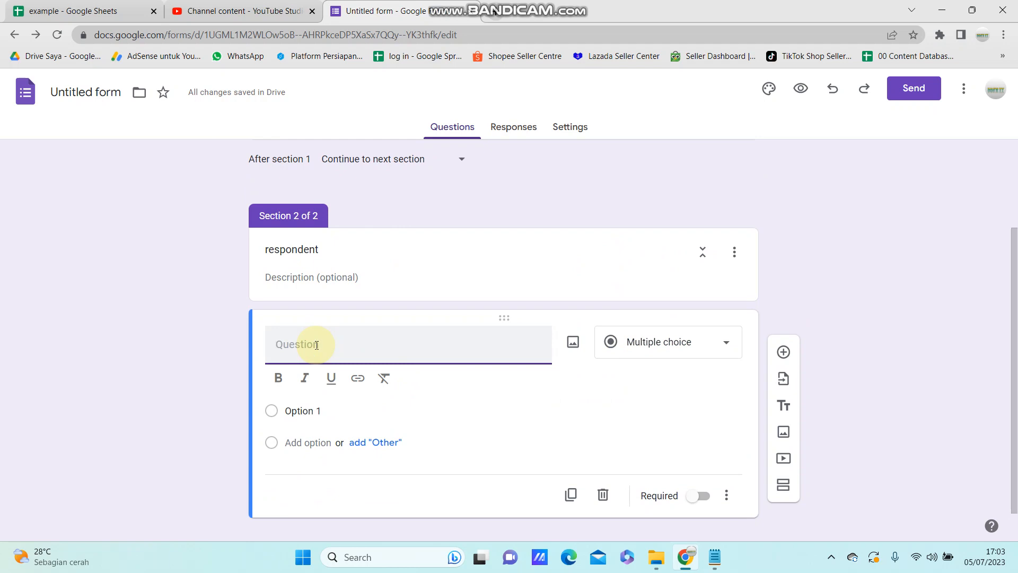
text(which one?)
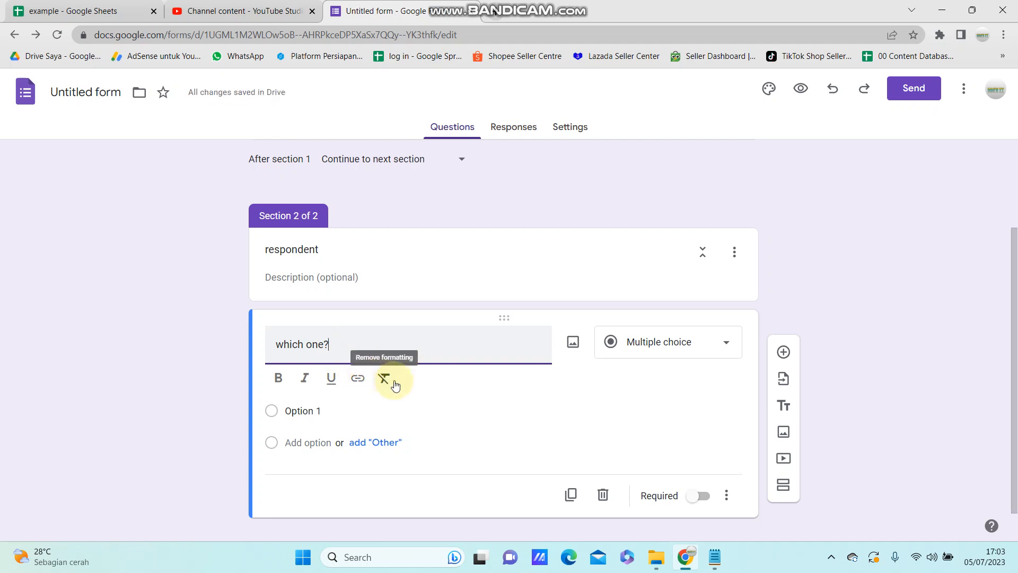
Check the first answer pair in the Notepad notes and give the question the options "Android" and "Apple"
scroll(459, 384, down, 1)
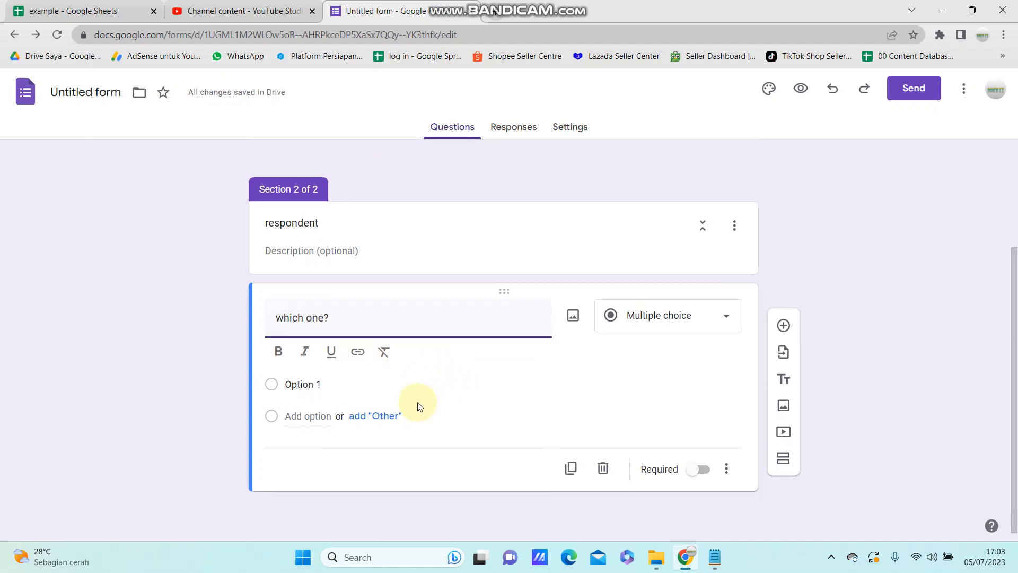
click(714, 557)
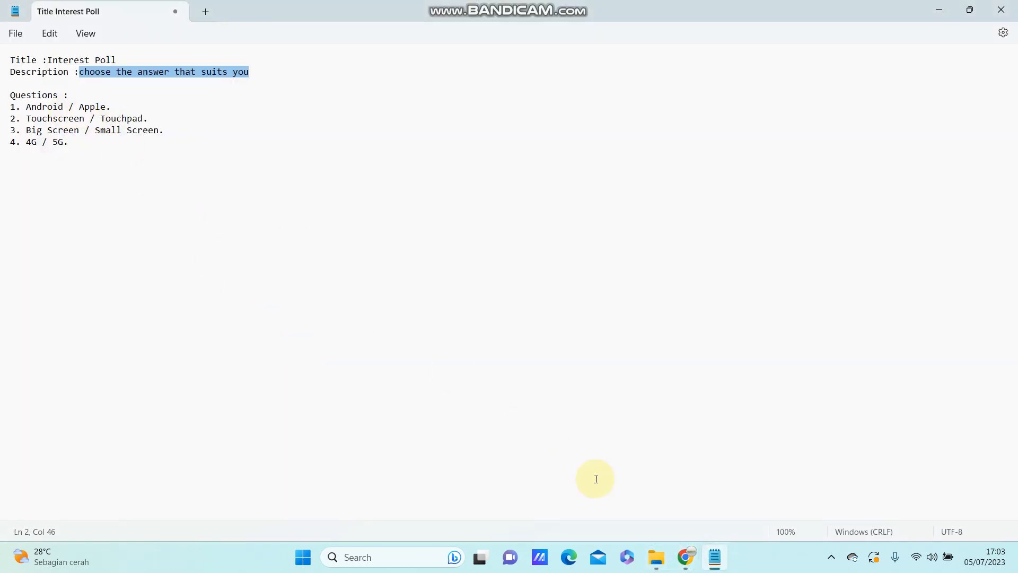
click(685, 556)
click(300, 388)
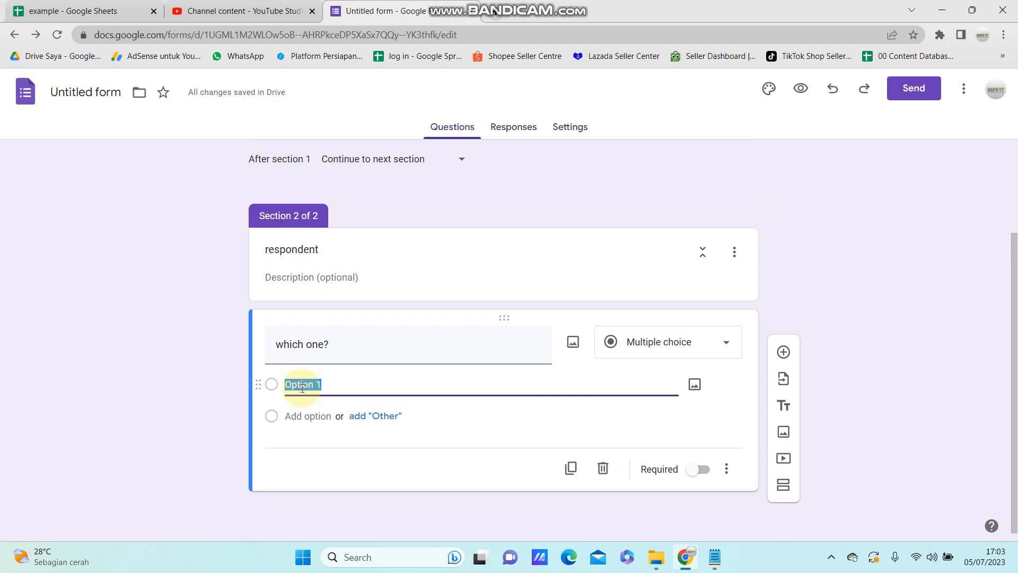
text(Android)
click(304, 418)
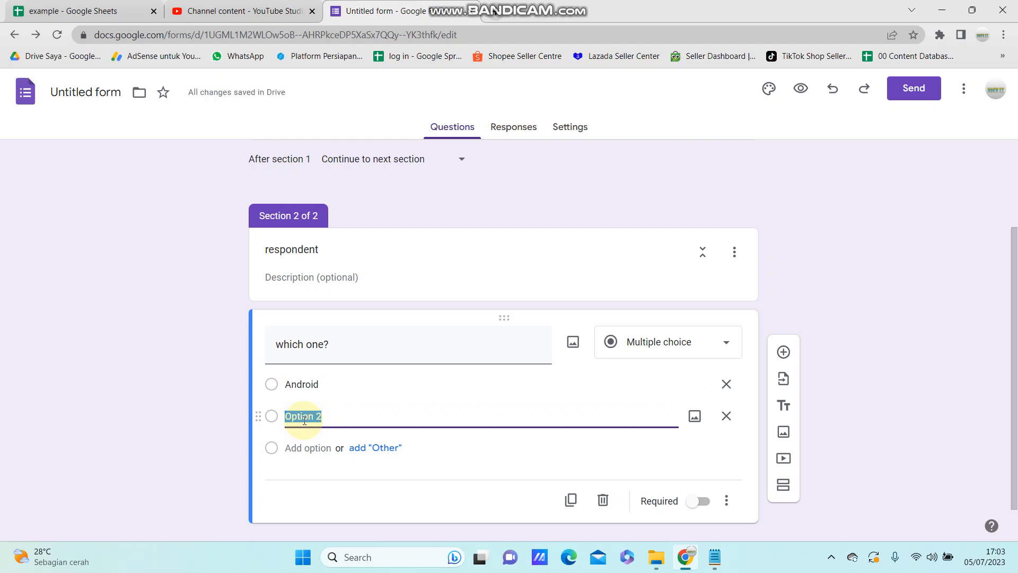
text(Apple)
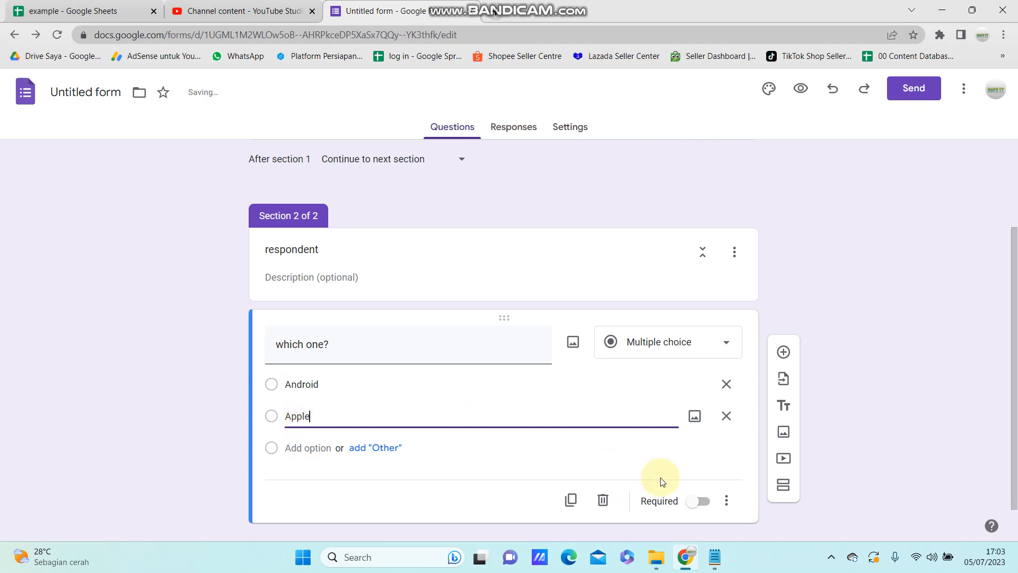
Add a blank question below the Android/Apple question and delete the stray extra section added after it
click(788, 353)
click(785, 357)
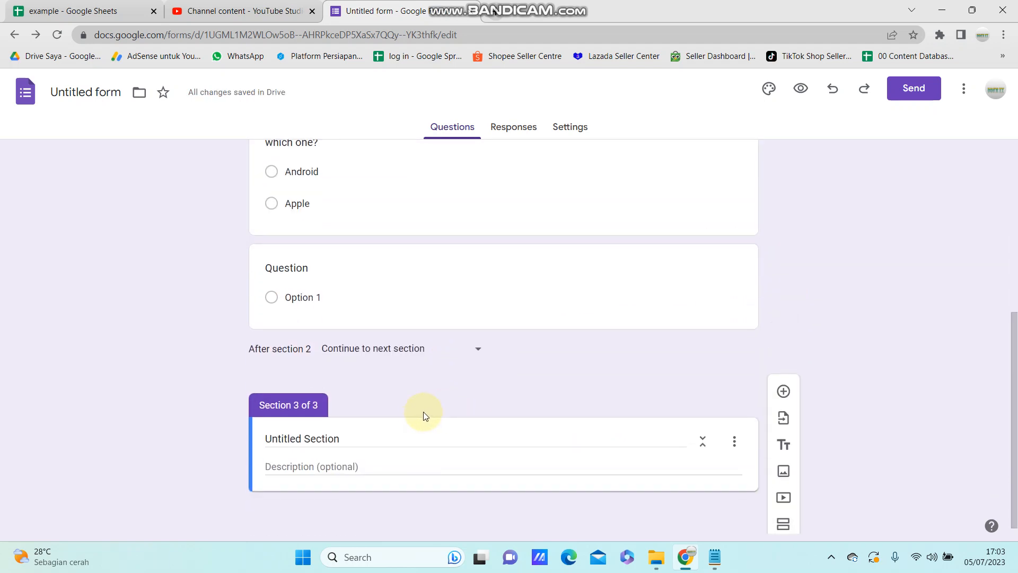
click(734, 433)
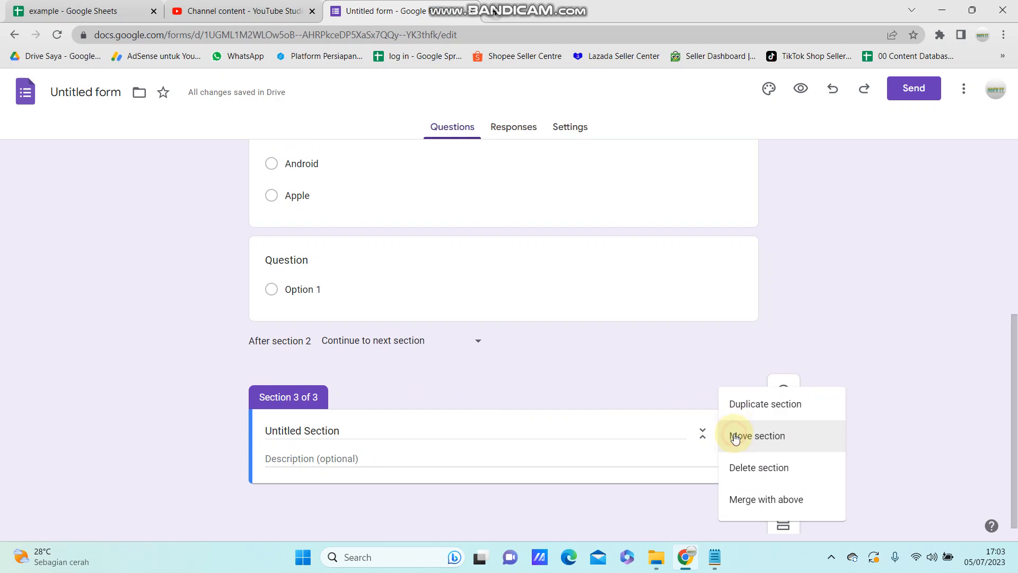
click(746, 474)
Copy the first question's text "which one?" into the blank second question
click(286, 264)
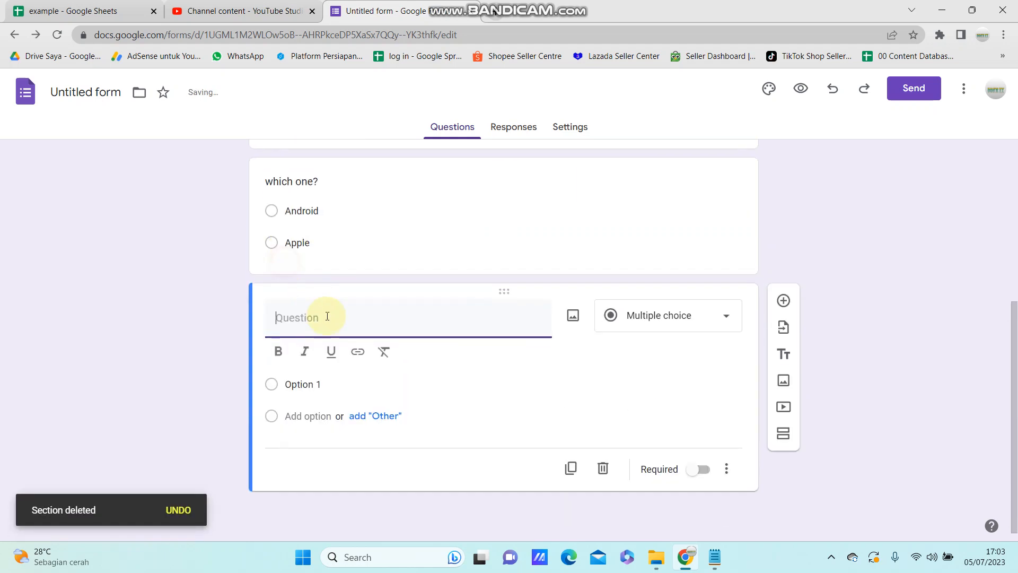
click(301, 183)
key(ctrl+c)
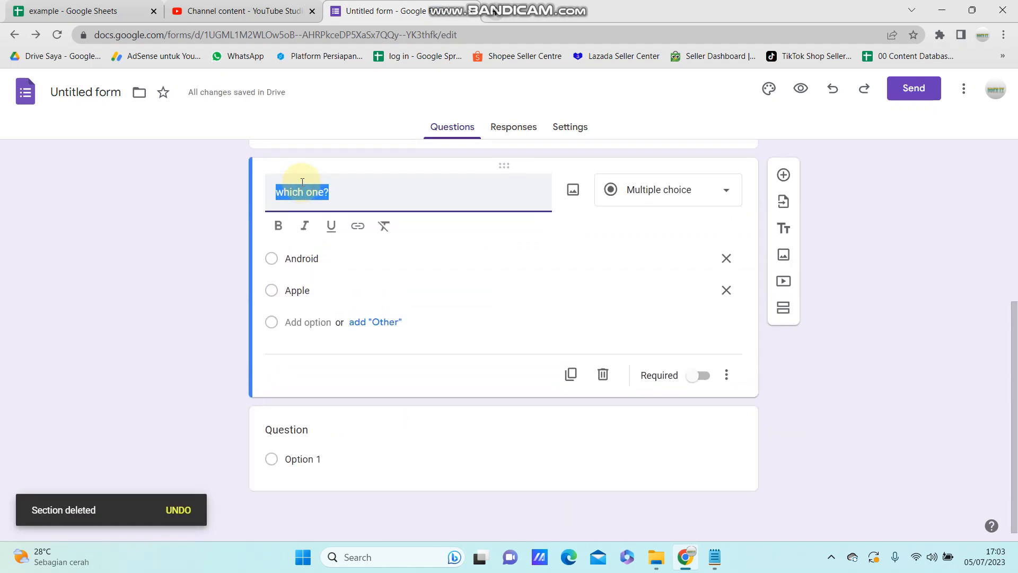
click(291, 430)
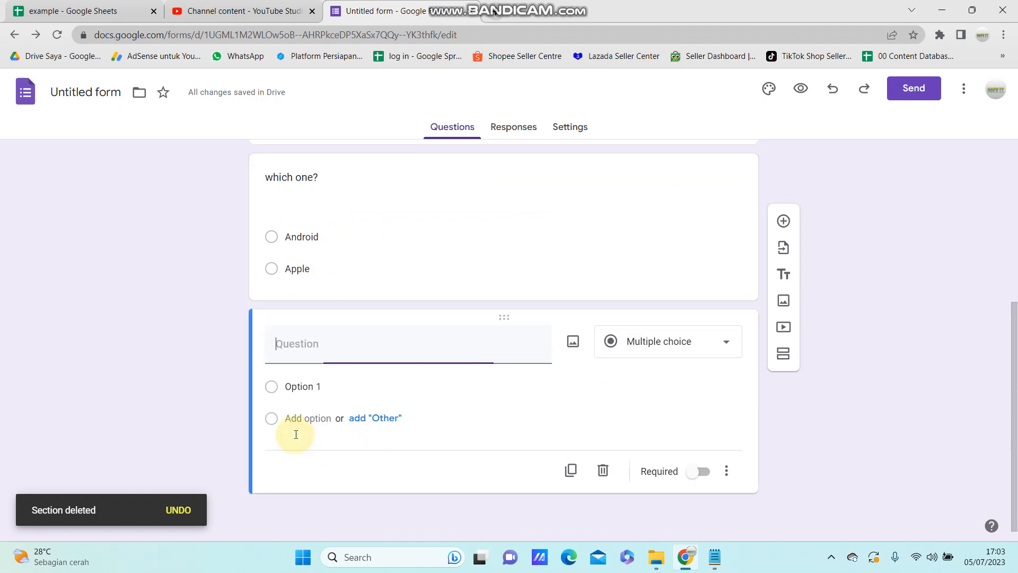
key(ctrl+v)
Check the second answer pair in the Notepad notes and give the second question the options "touchscreen" and "touchpad"
click(301, 410)
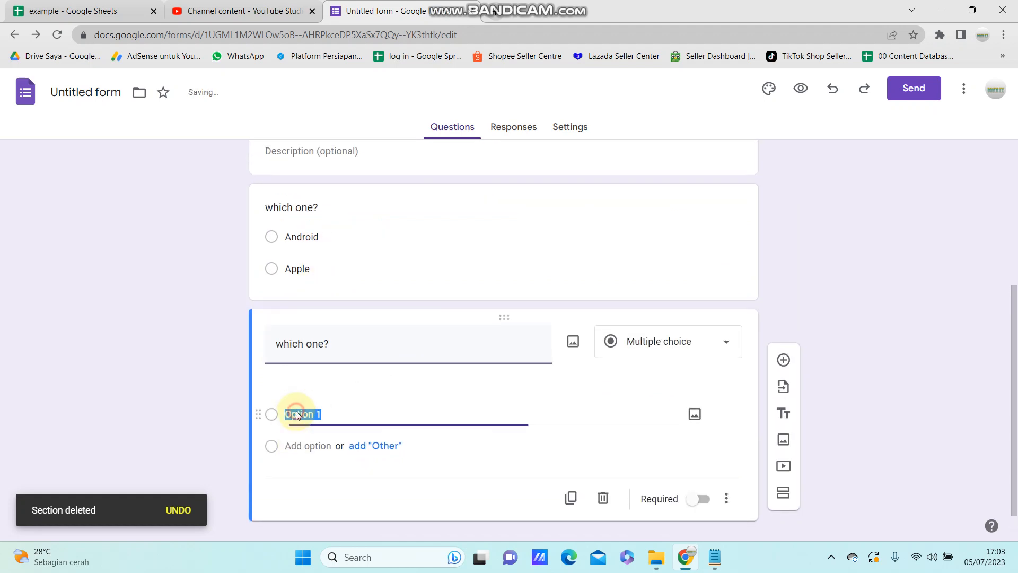
click(715, 557)
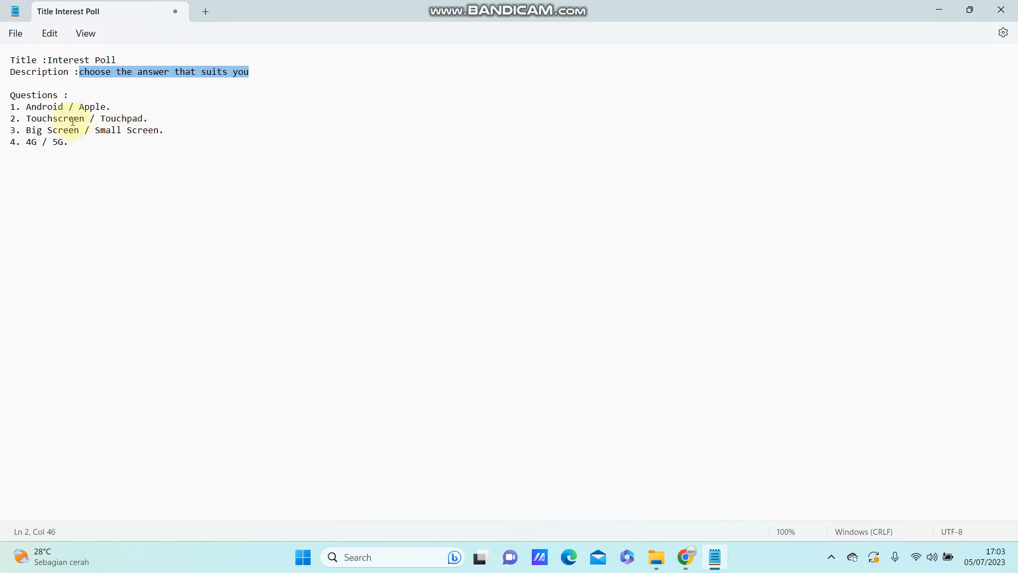
click(686, 557)
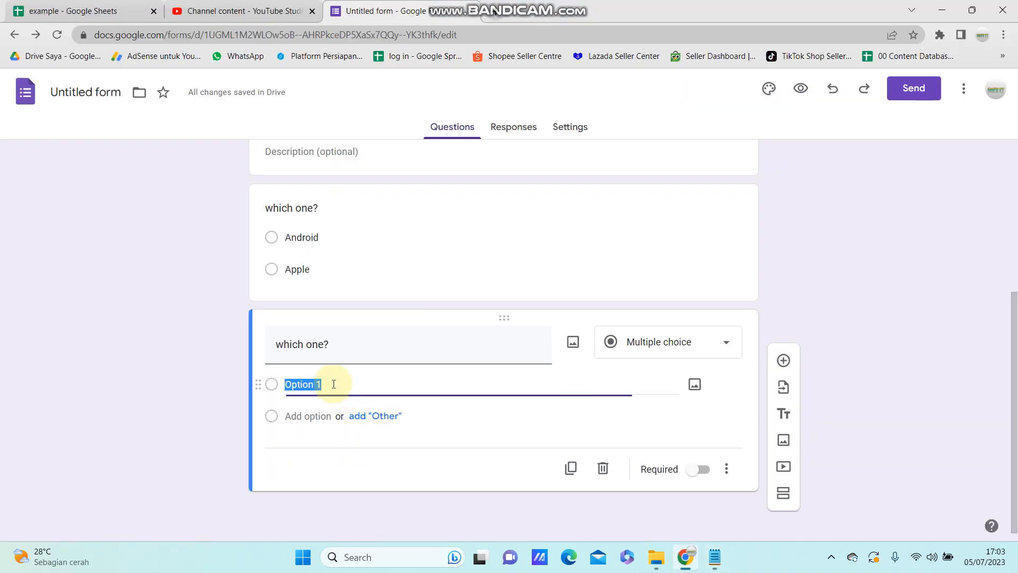
text(tou)
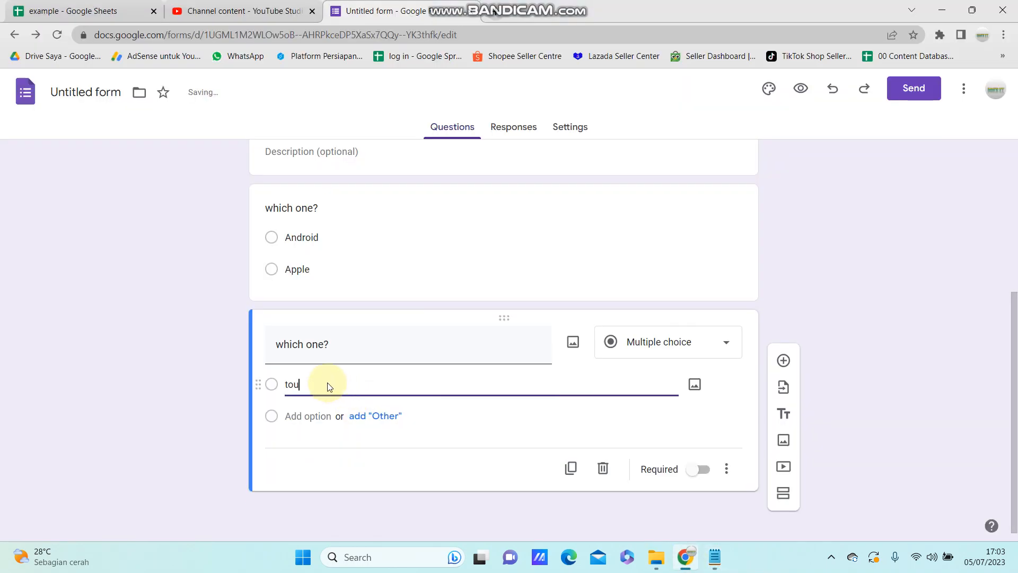
text(ch)
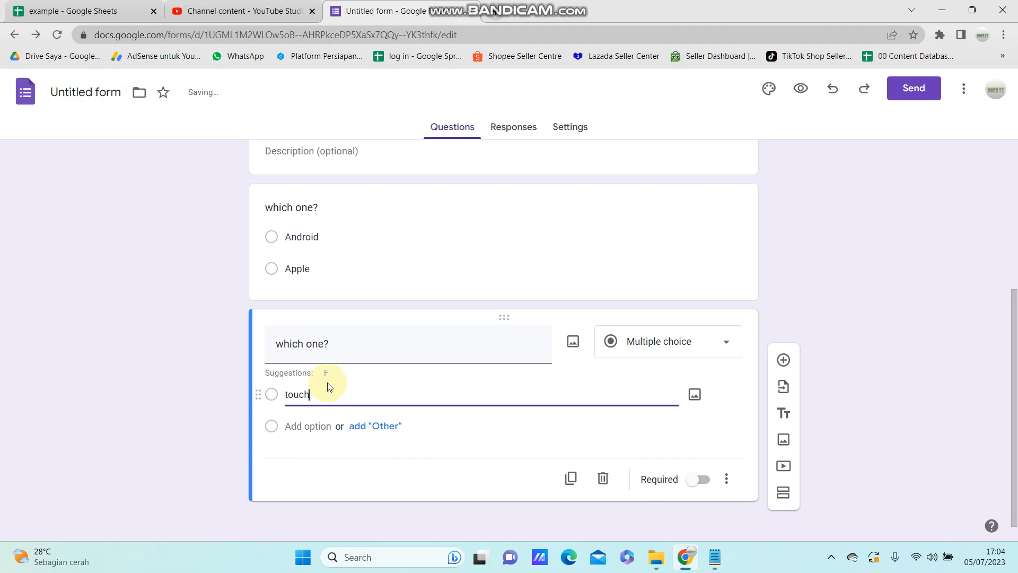
text(screen)
click(297, 425)
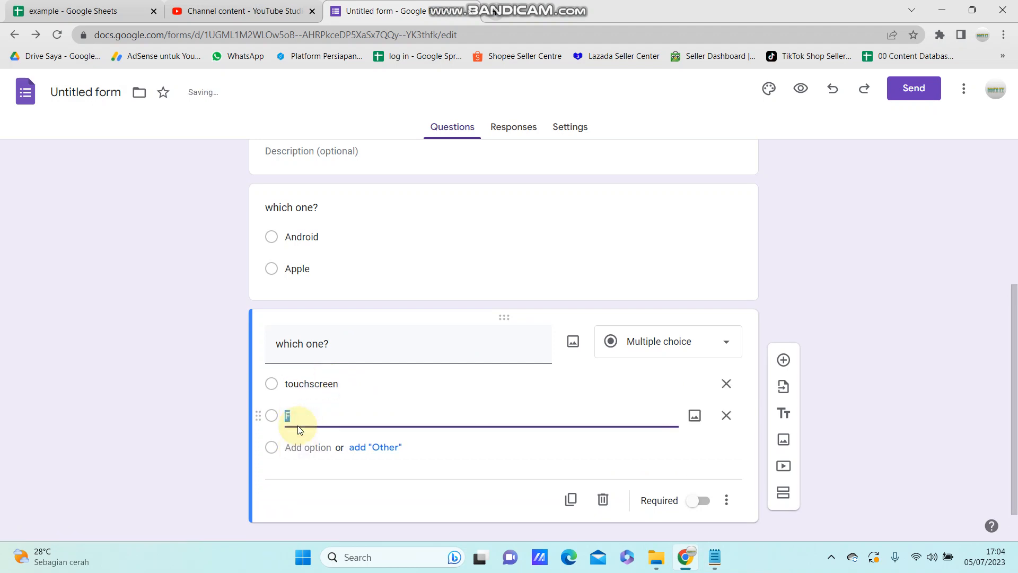
text(touchpad)
click(482, 488)
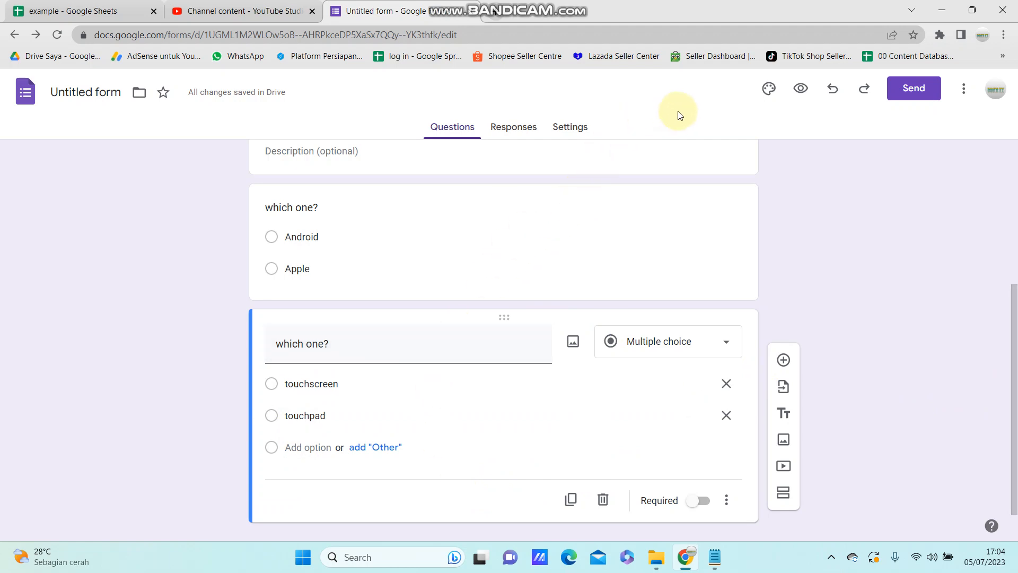
Preview the Interest Poll form, go to its respondent section, and select Android and touchpad as trial answers
click(798, 90)
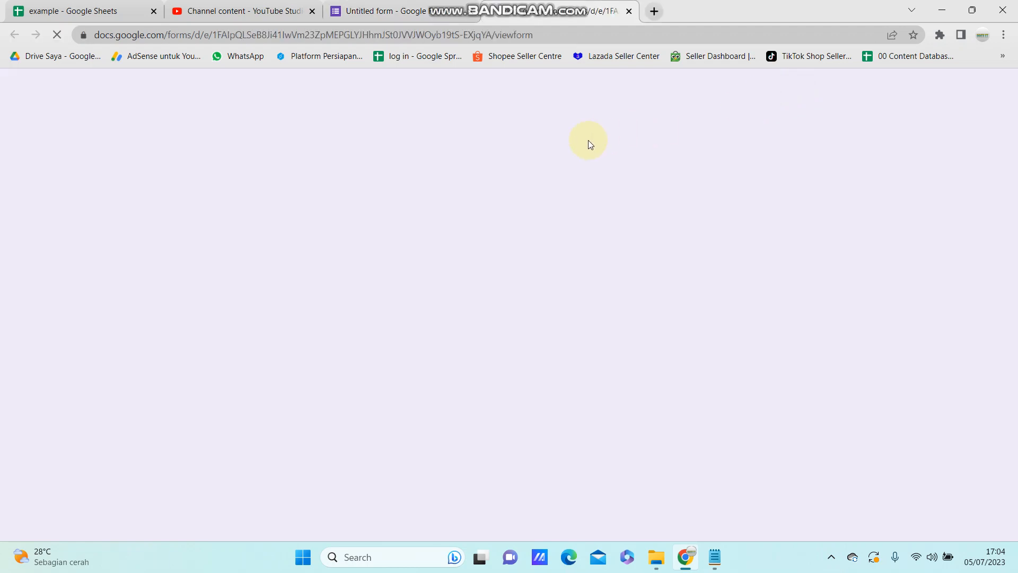
click(333, 218)
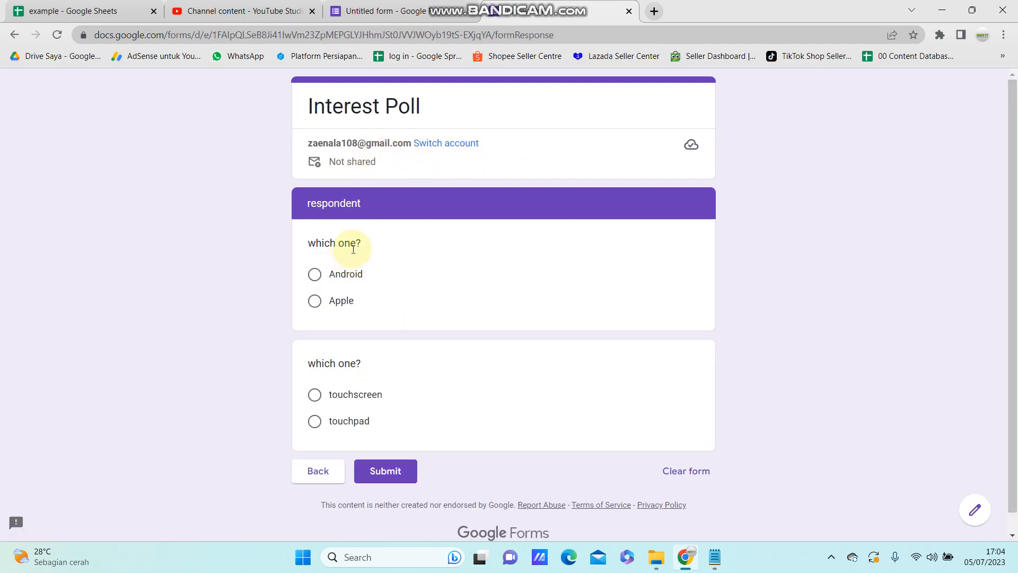
click(345, 277)
click(350, 441)
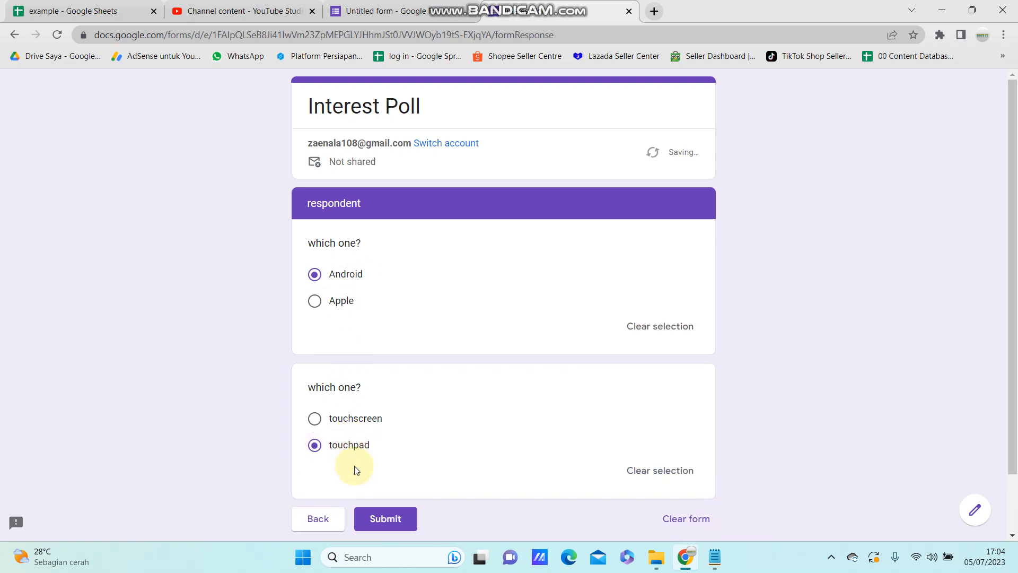
Return to the form editor and review the form's quiz and response-collection settings
click(400, 22)
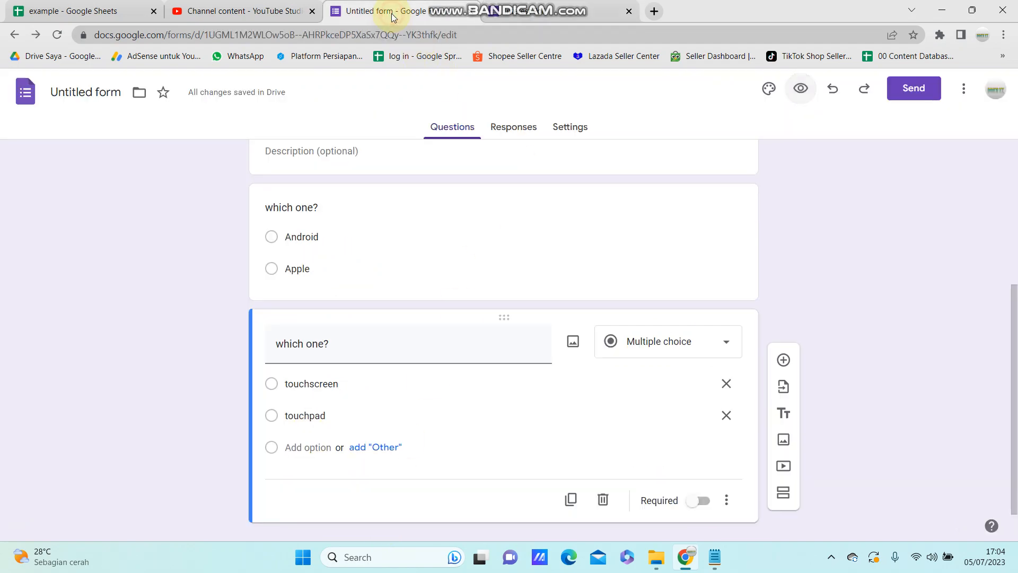
click(568, 130)
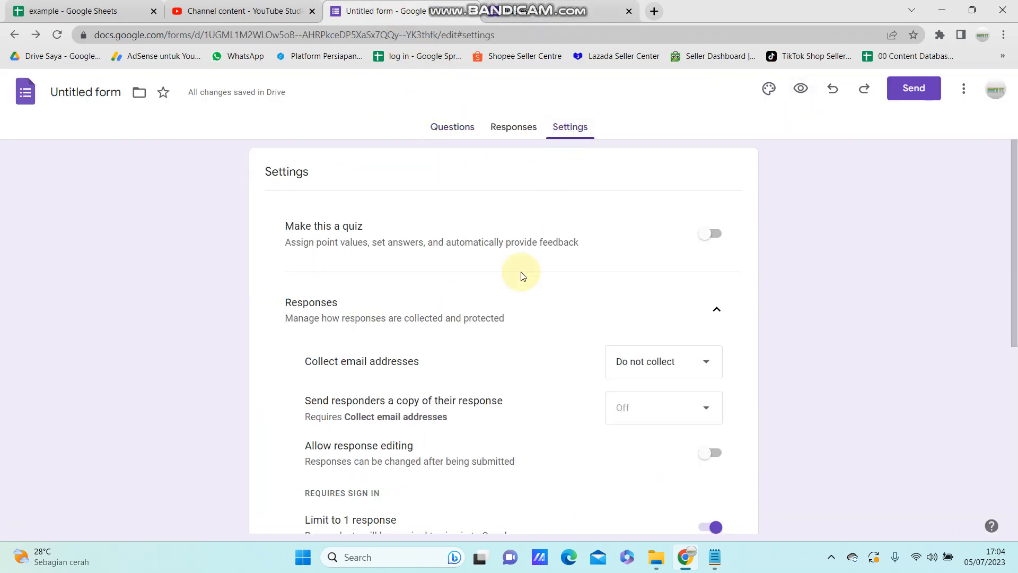
scroll(455, 336, down, 4)
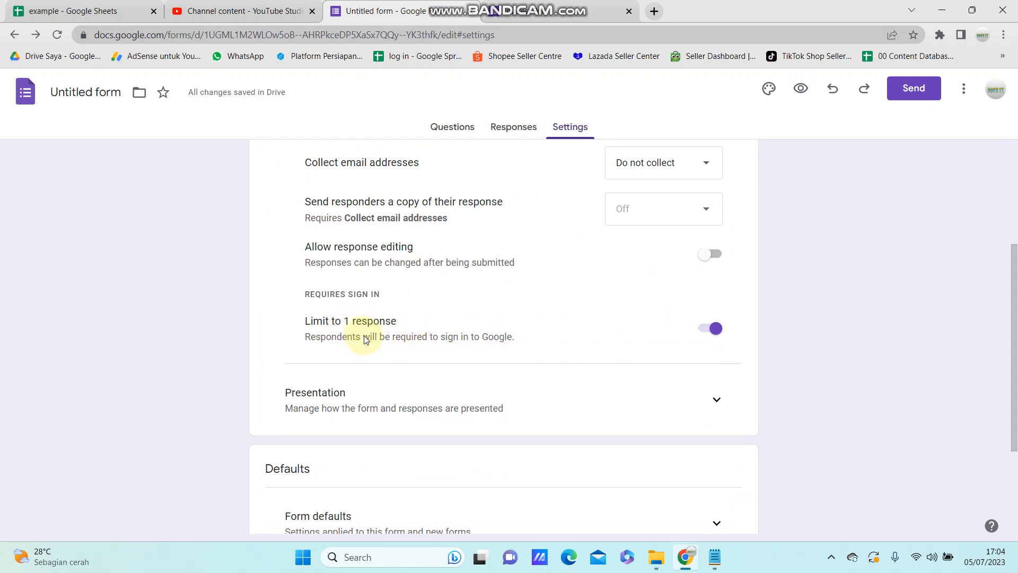
scroll(643, 333, up, 2)
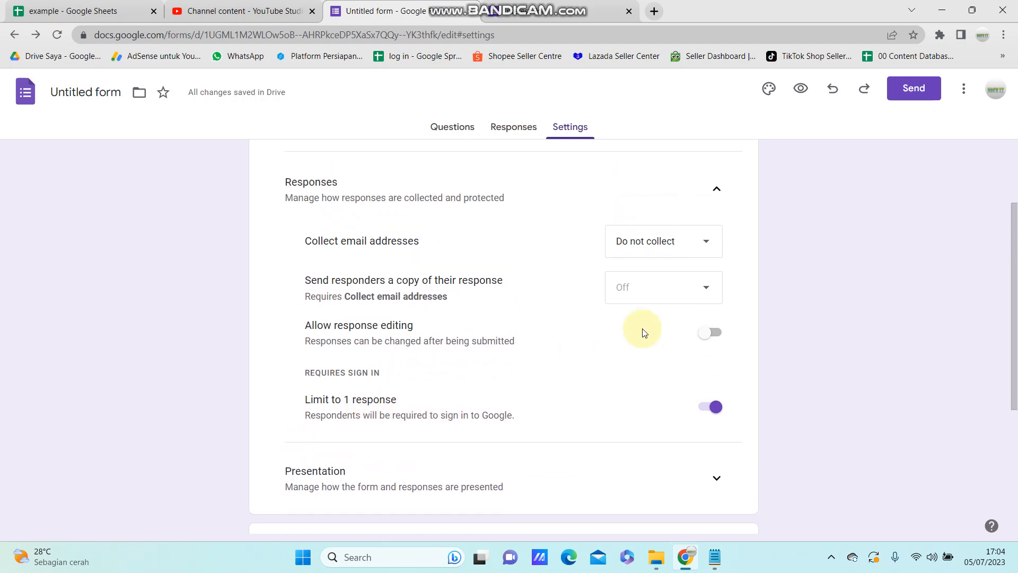
scroll(643, 333, up, 3)
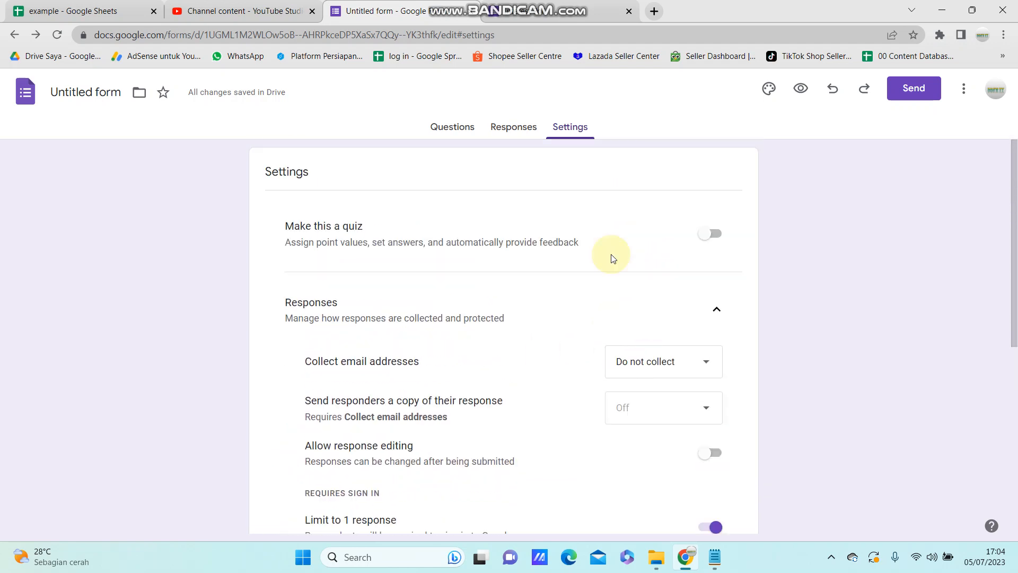
Look over the form's responses page and its additional options, and return to the questions
click(505, 133)
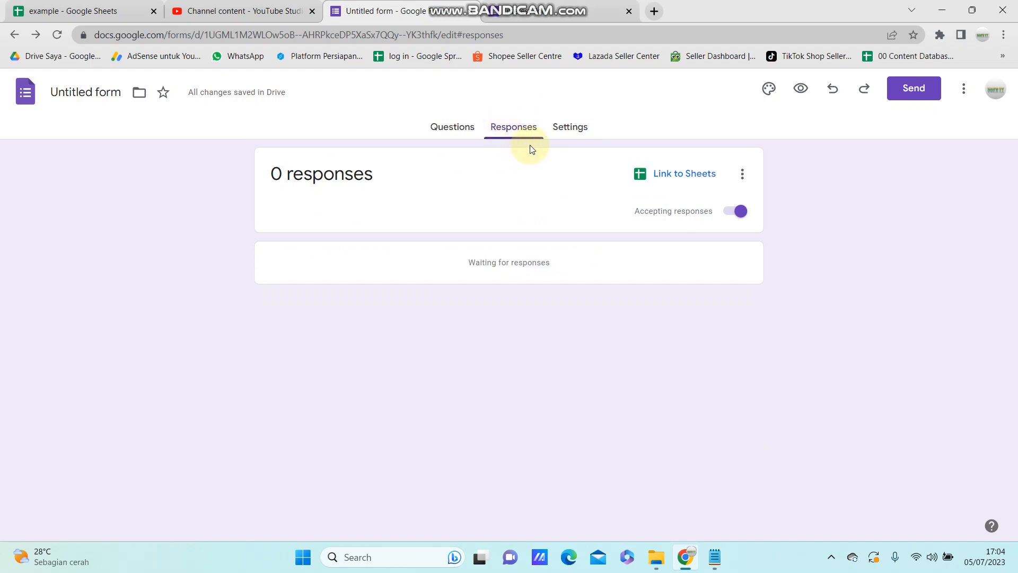
click(743, 174)
click(475, 182)
click(446, 128)
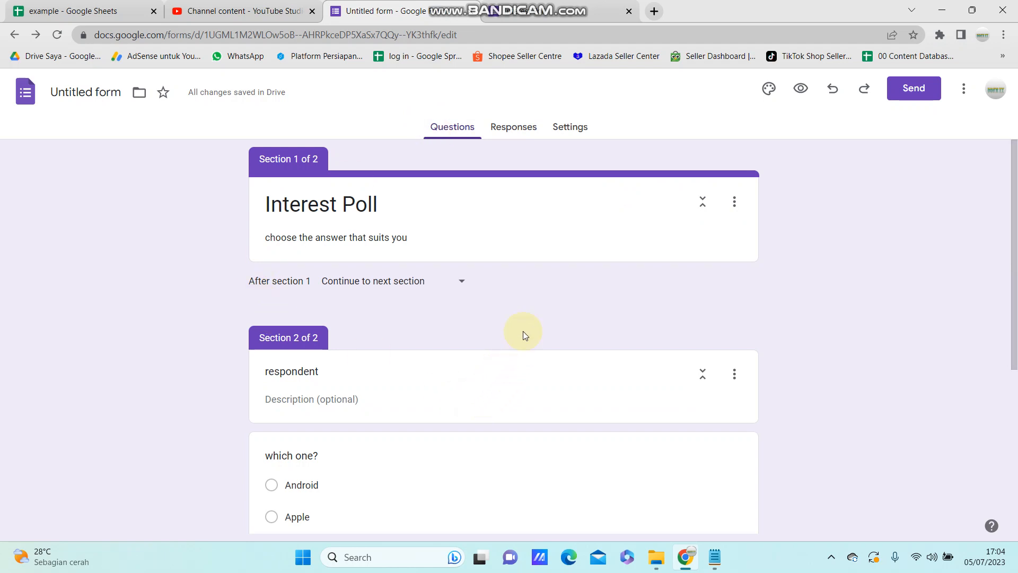
click(570, 127)
click(457, 126)
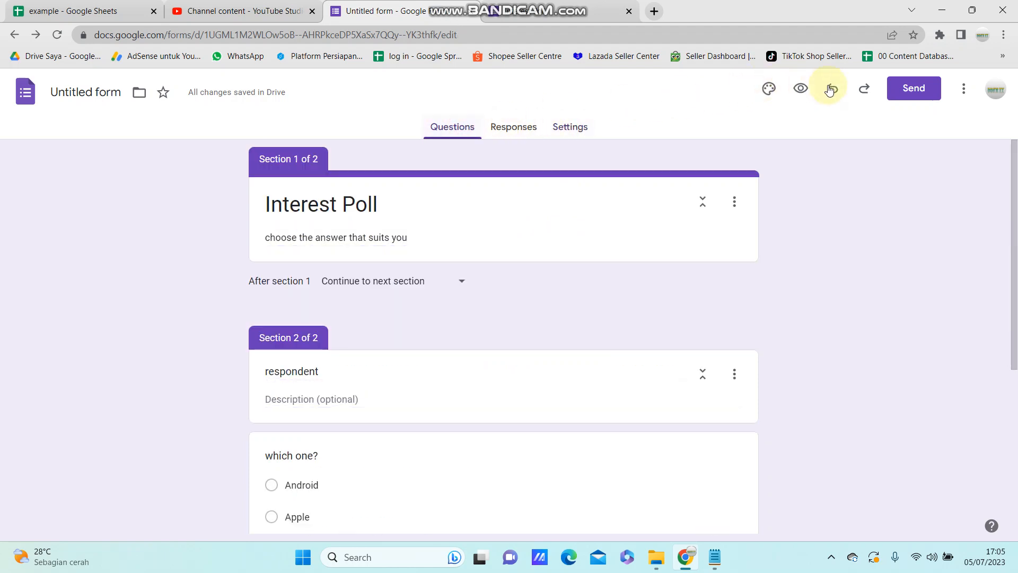
Open the form's sending options and copy its shortened share link
click(914, 90)
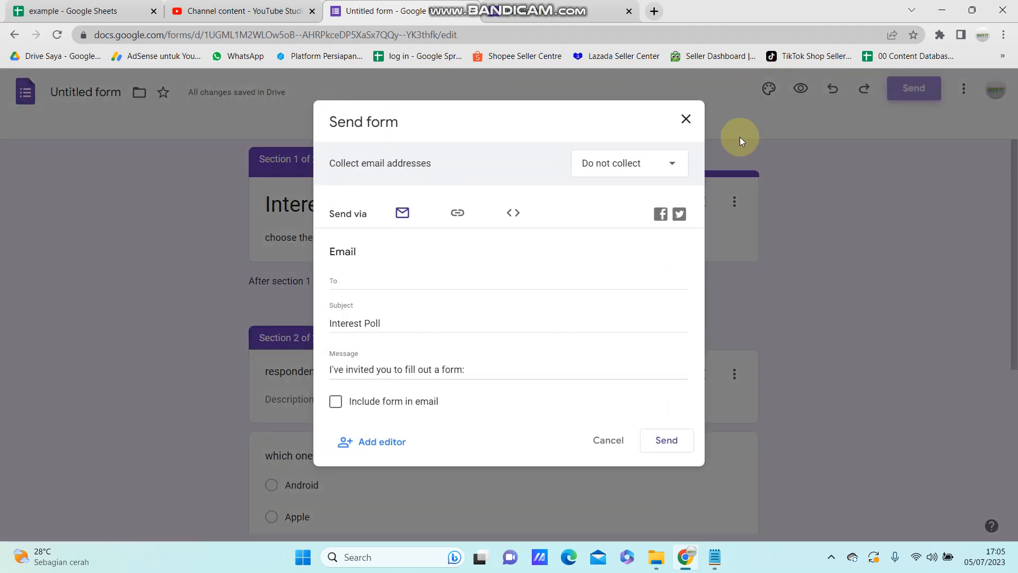
click(469, 216)
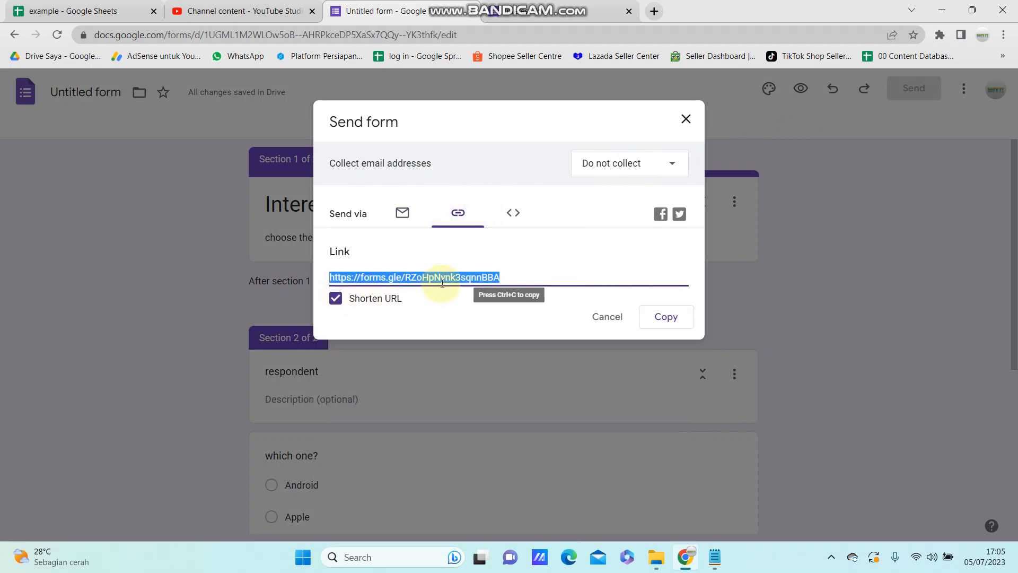
click(661, 320)
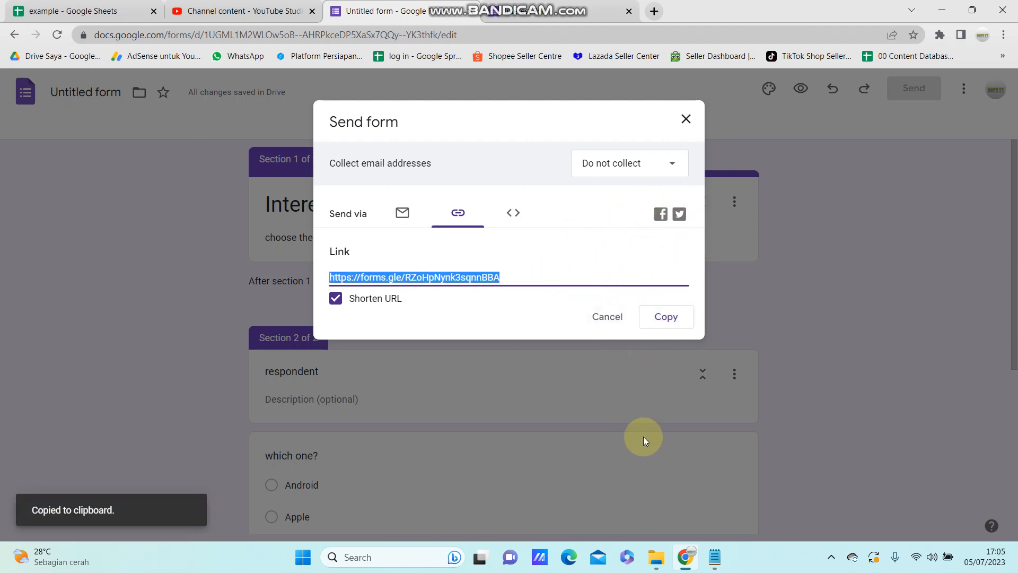